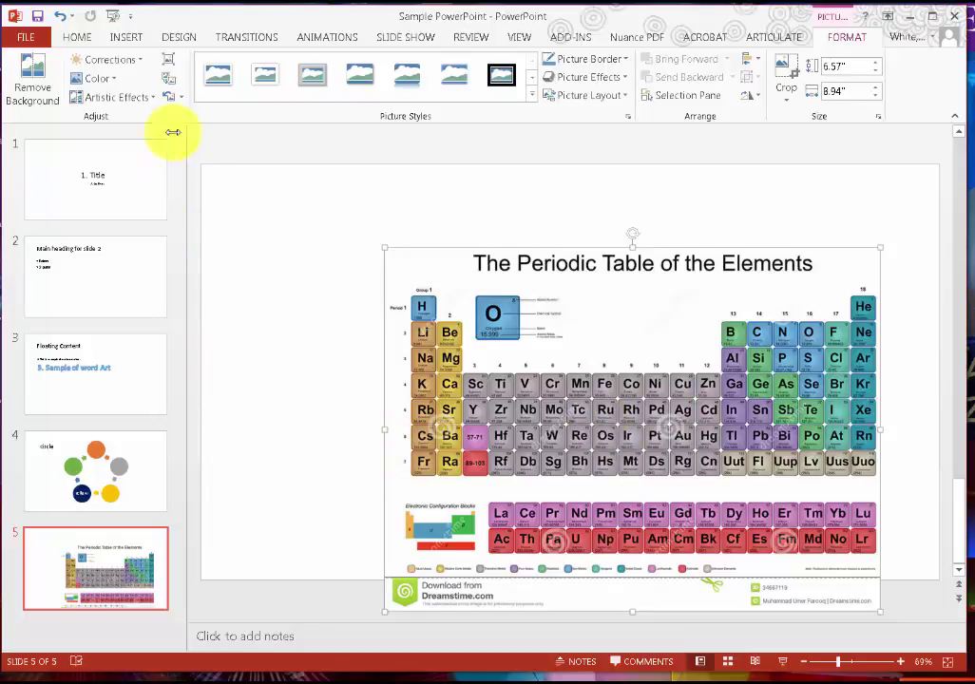
Step: Open the layout choices for adding a new slide after slide 5
left_click(82, 38)
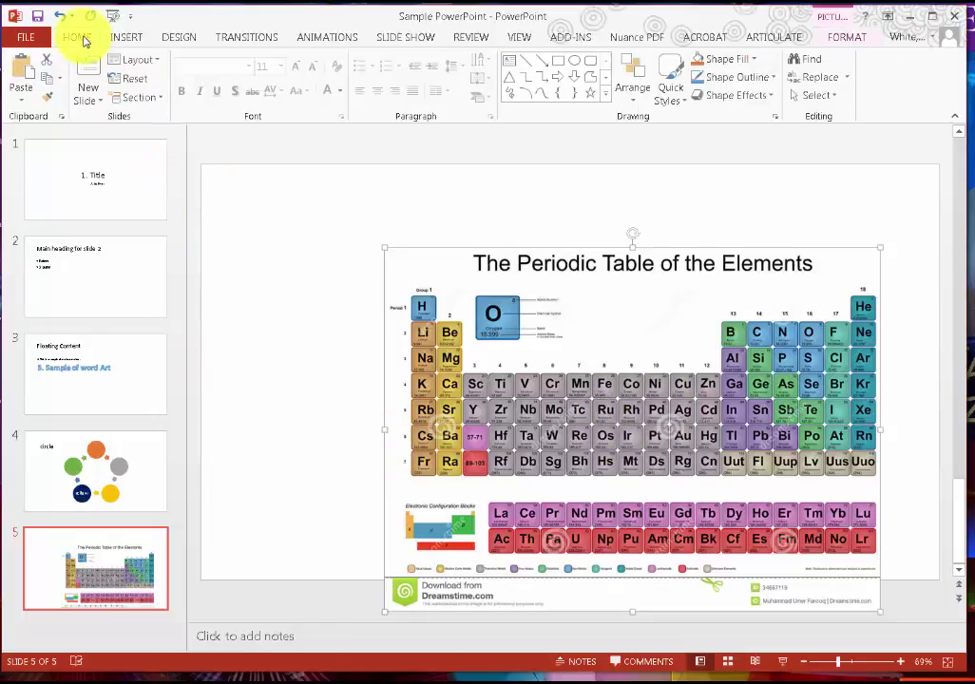
left_click(95, 103)
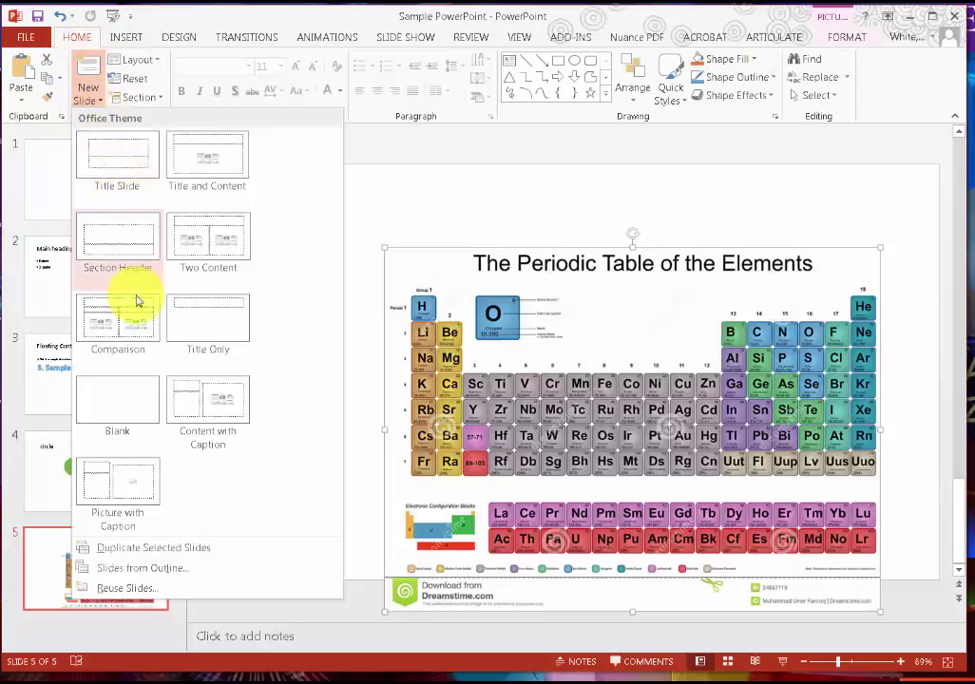
Step: Add a slide with the Blank layout as slide 6
left_click(135, 397)
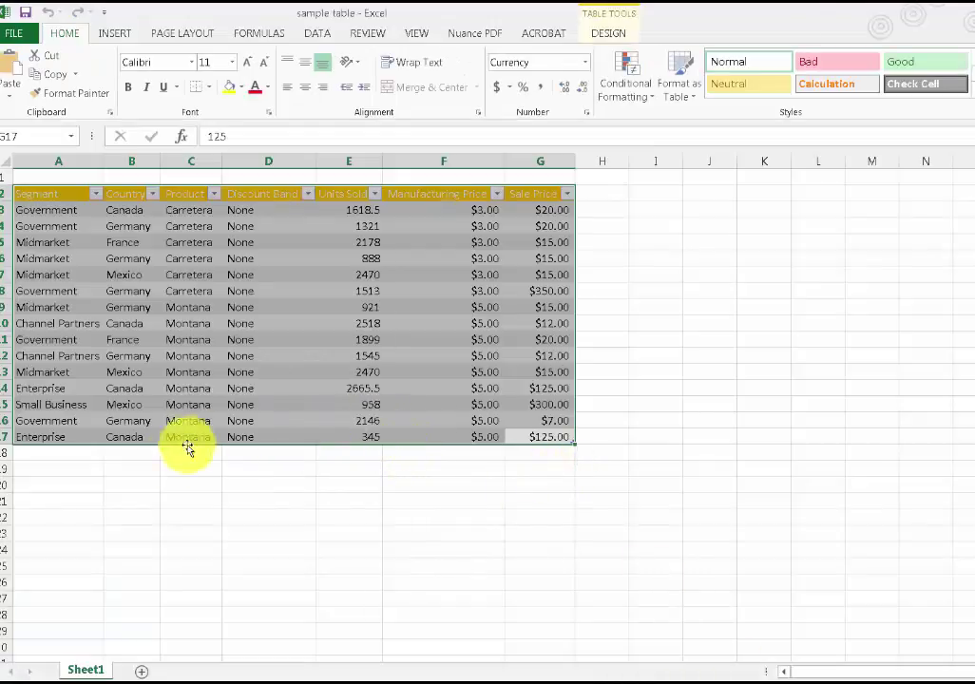
Step: Maximize Excel, copy the sales table range A2:G17, and return to PowerPoint
left_click_drag(281, 13, 326, 2)
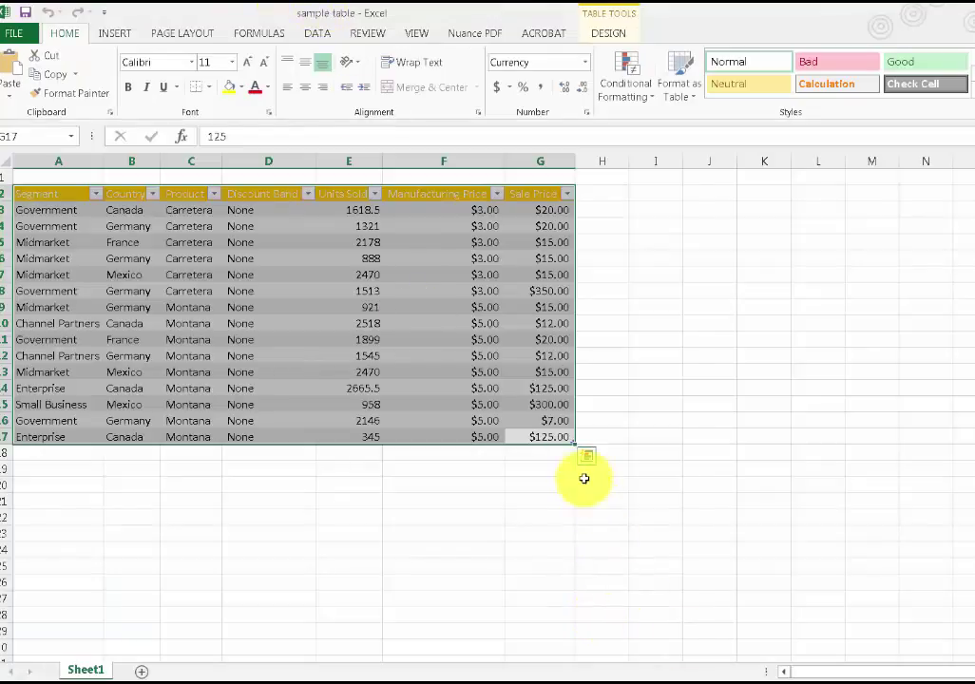
left_click(561, 441)
left_click_drag(484, 397, 39, 191)
right_click(42, 199)
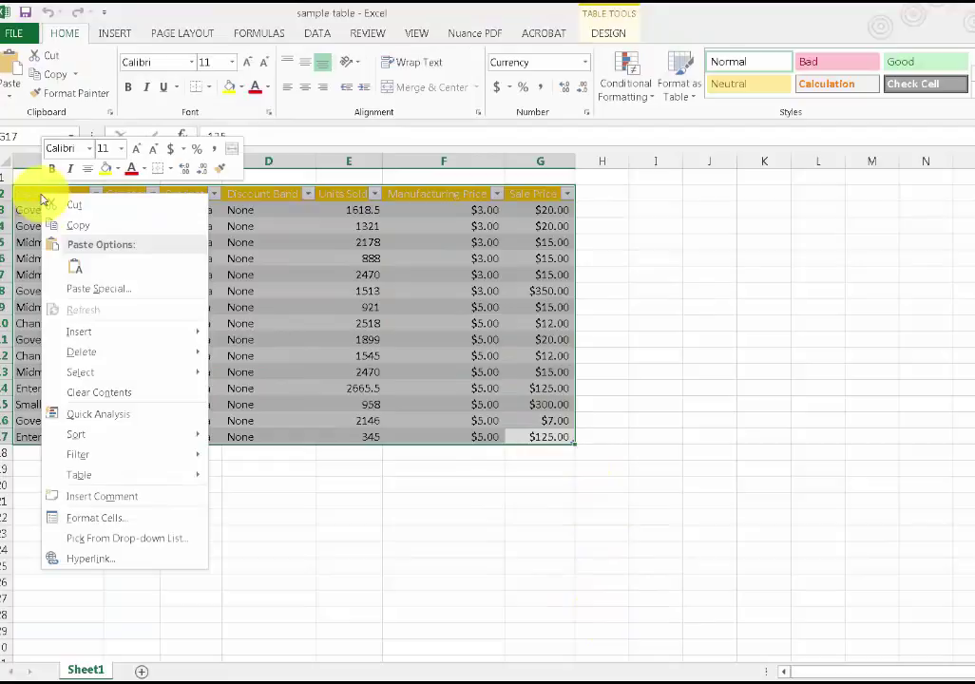
left_click(74, 266)
right_click(54, 194)
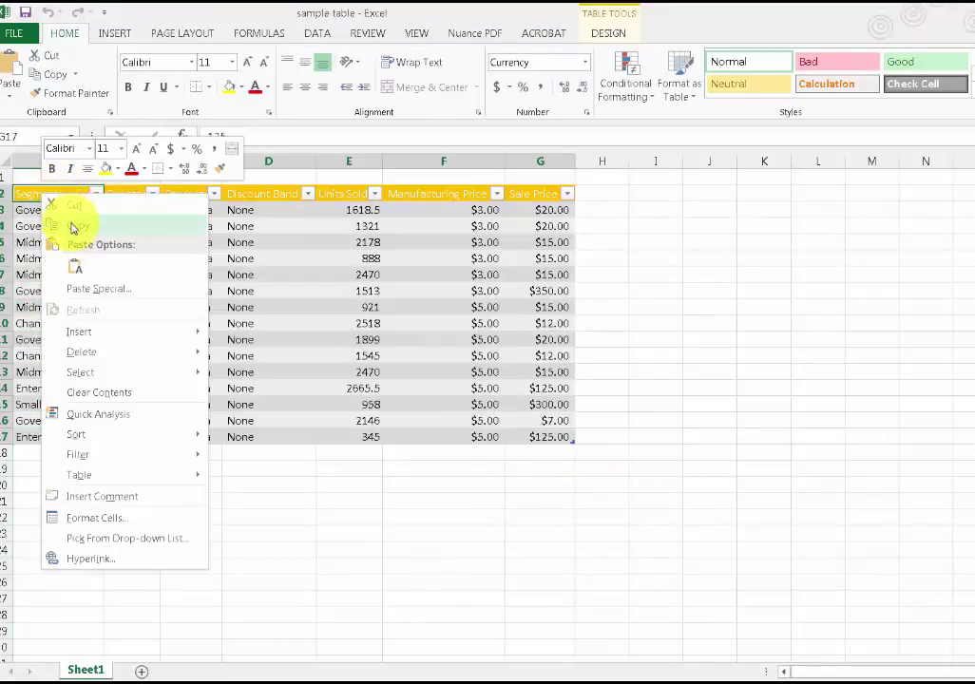
left_click(76, 226)
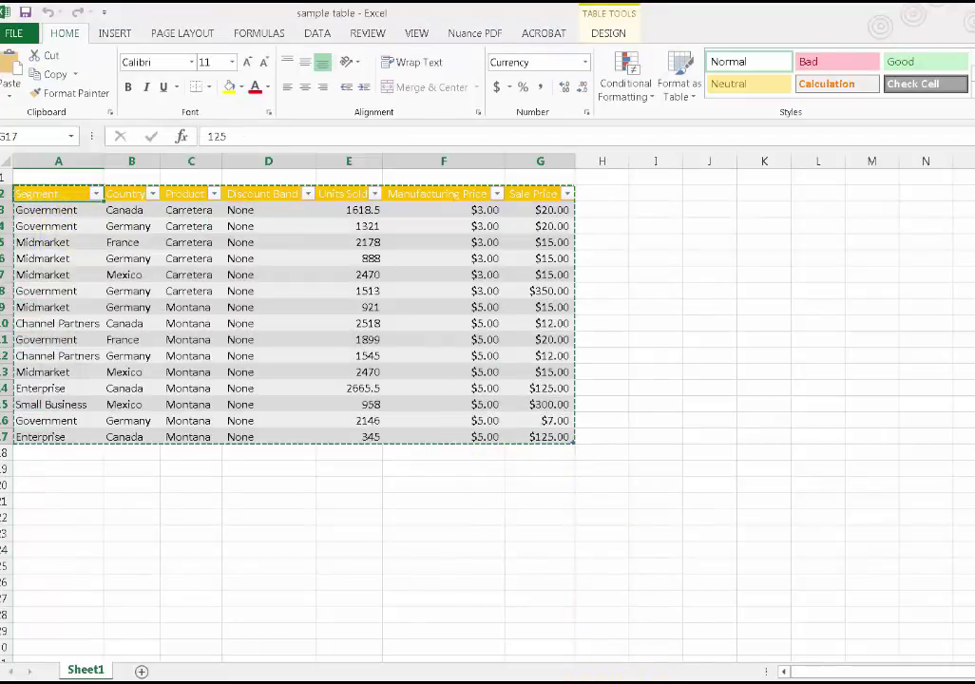
key("alt+Tab")
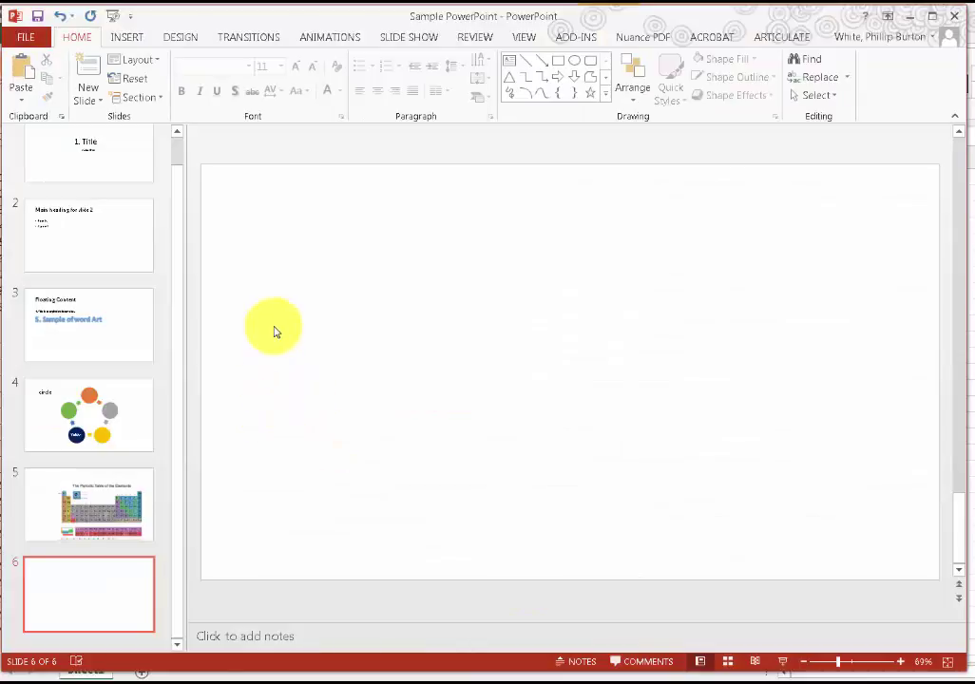
Step: Paste the Excel table onto slide 6, stretch it across the slide, and open Format Shape
right_click(273, 291)
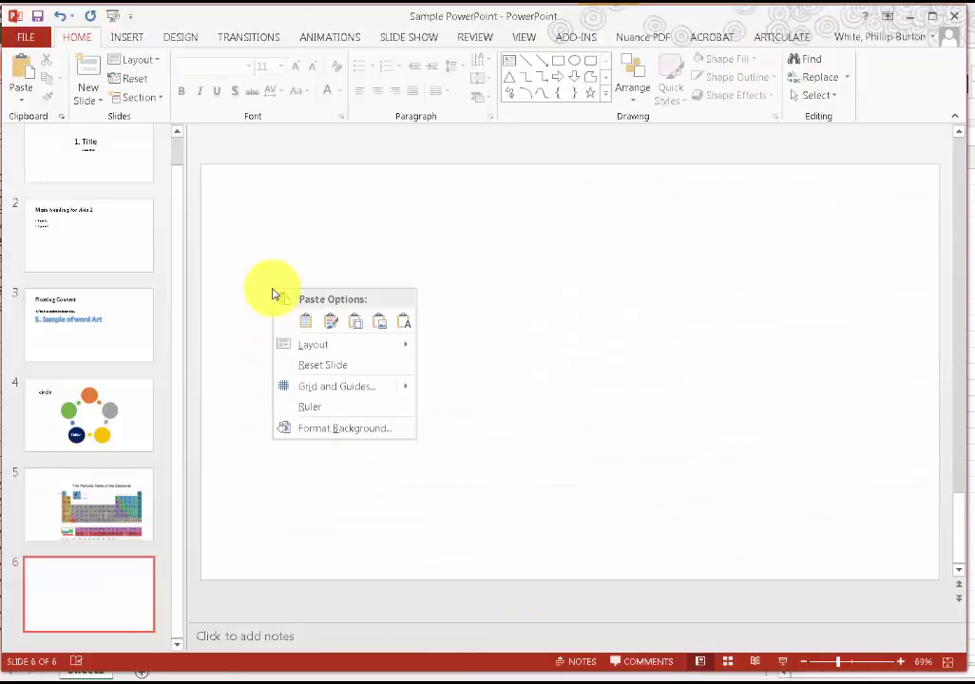
left_click(331, 320)
left_click_drag(376, 317, 308, 257)
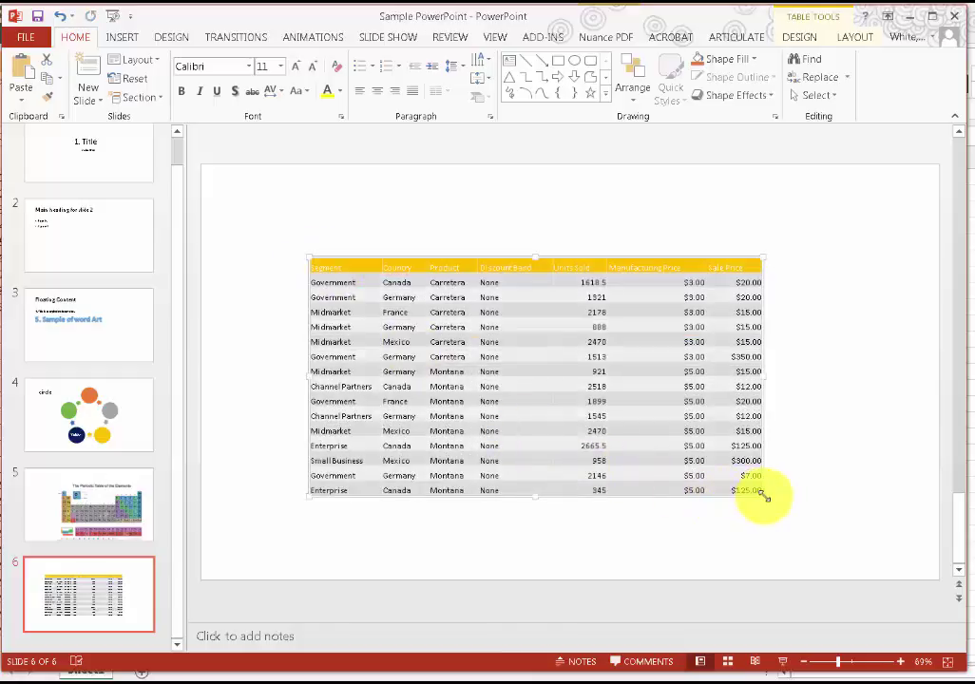
left_click_drag(766, 499, 890, 577)
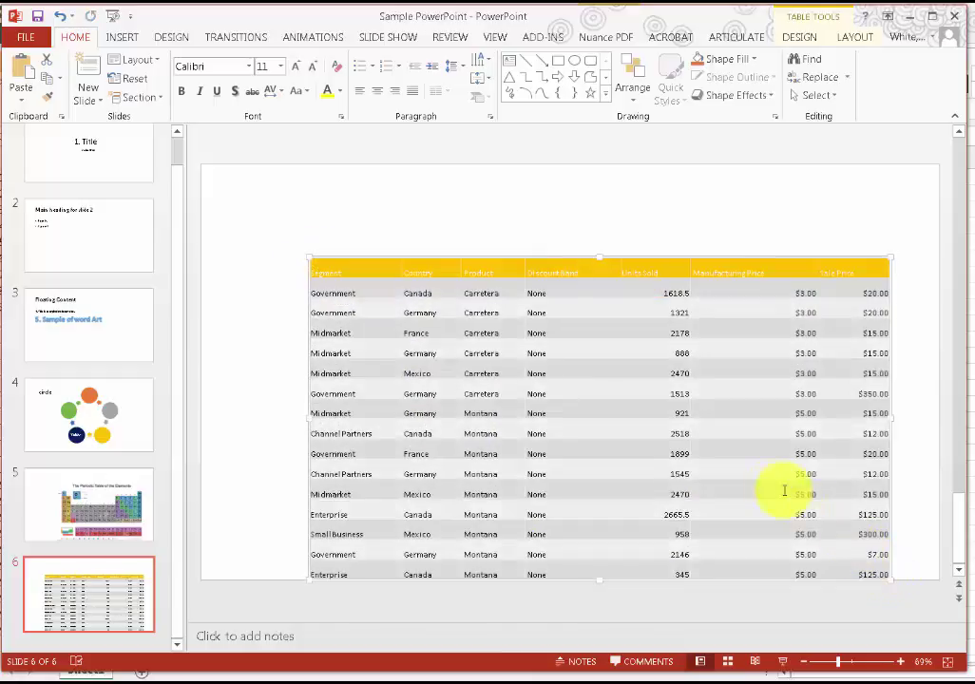
left_click_drag(530, 260, 495, 240)
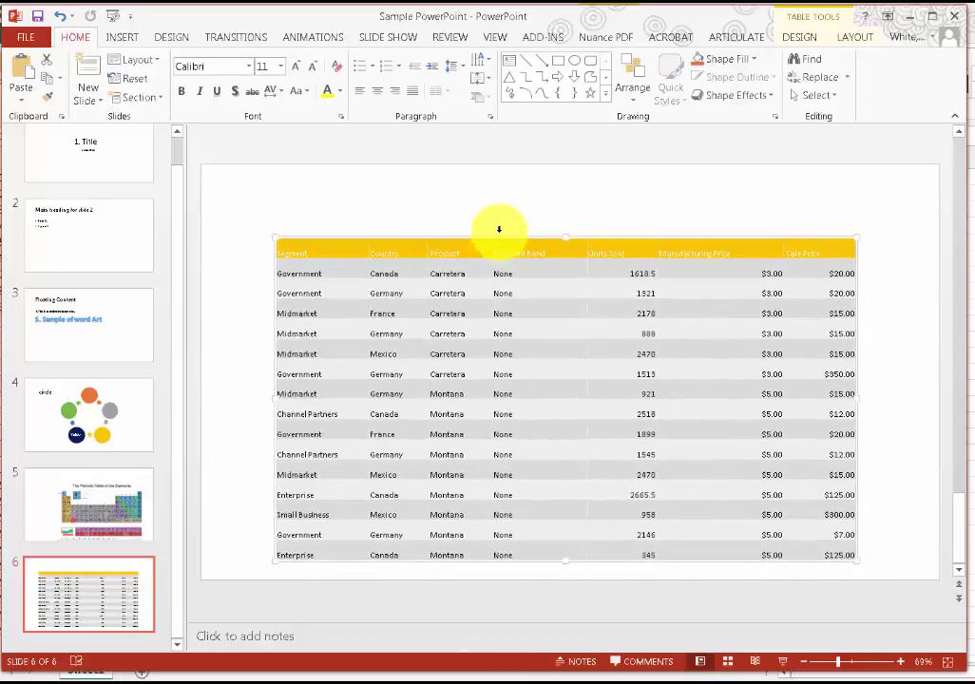
right_click(501, 237)
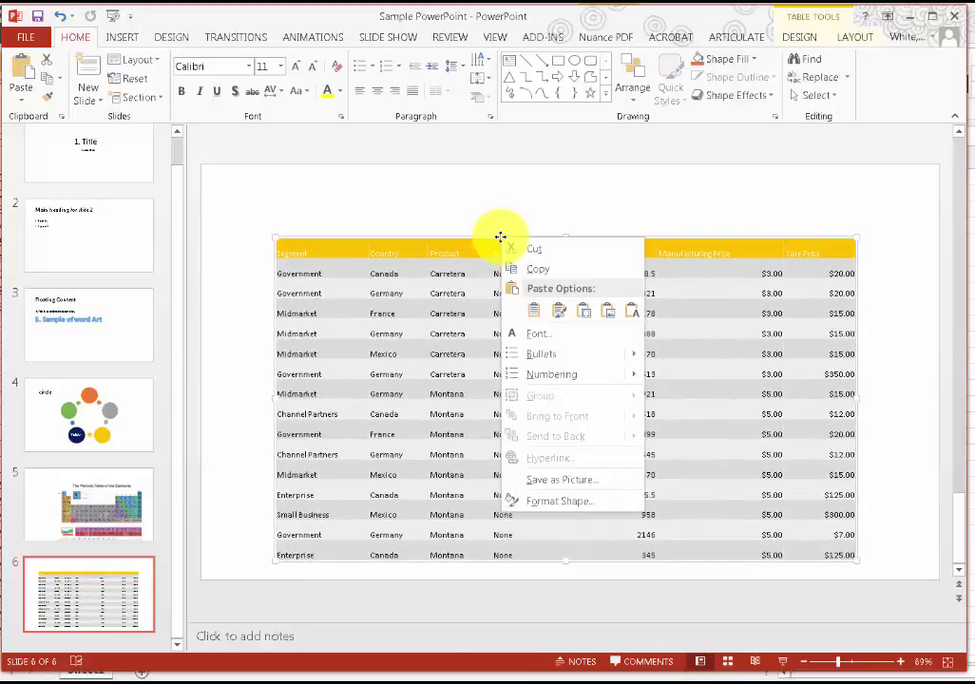
left_click(555, 507)
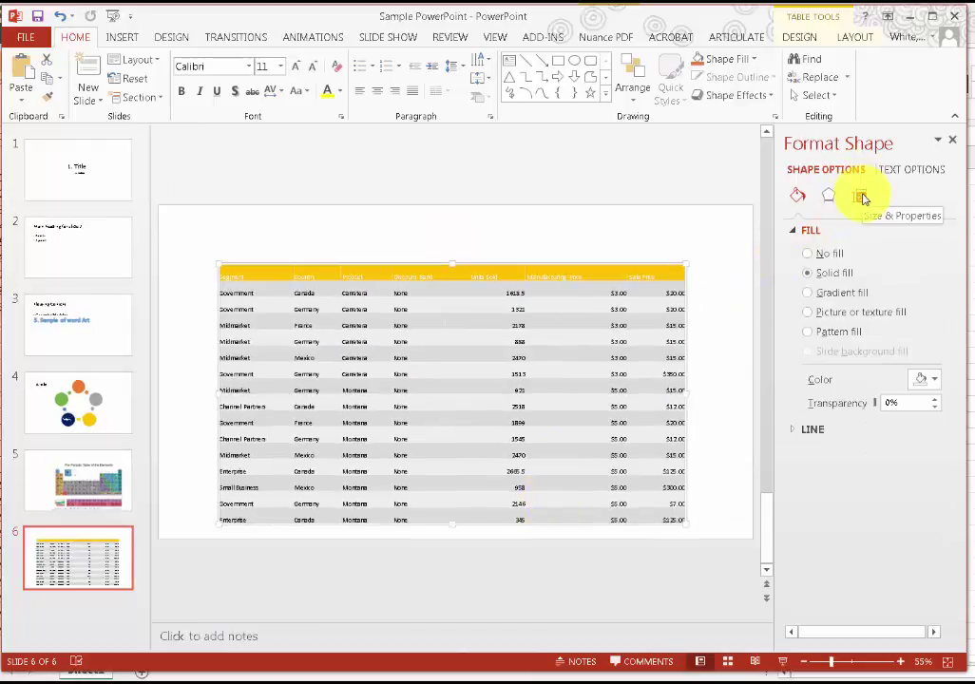
Step: Give the table alt text titled 'excel data' with description 'company sales forecast'
left_click(862, 197)
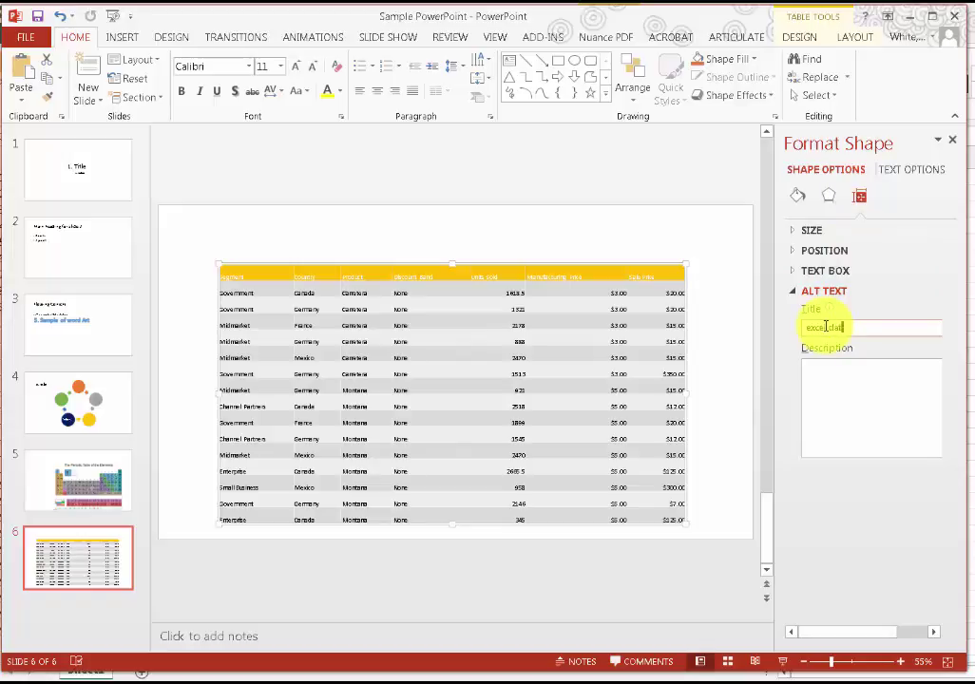
left_click(835, 377)
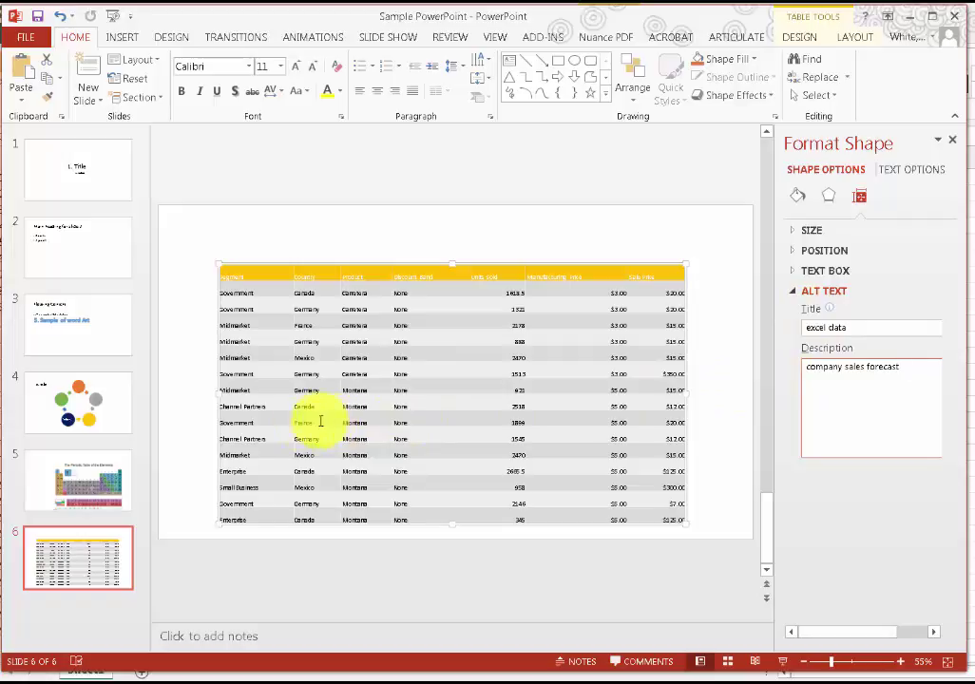
key("Escape")
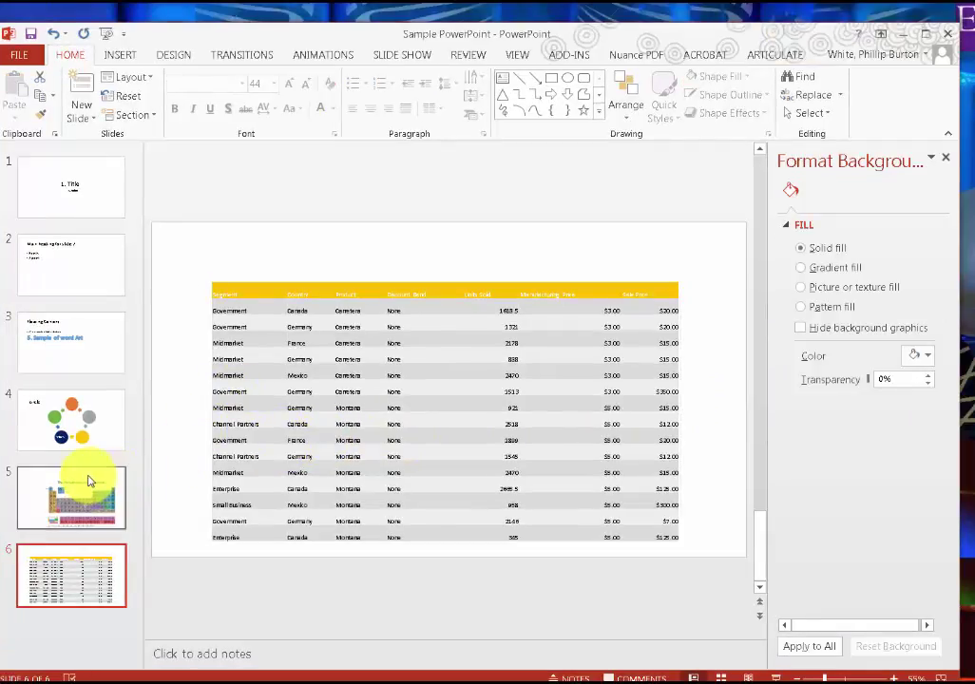
Step: Switch slide 5 to the Title Only layout and type the title 'Periodic Table'
left_click(82, 574)
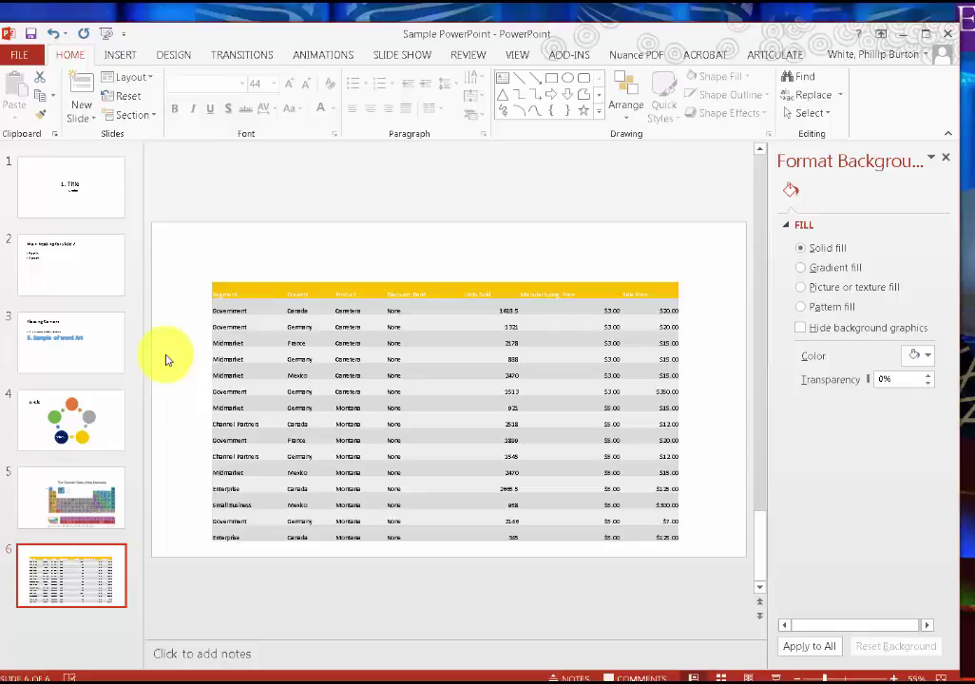
left_click(33, 487)
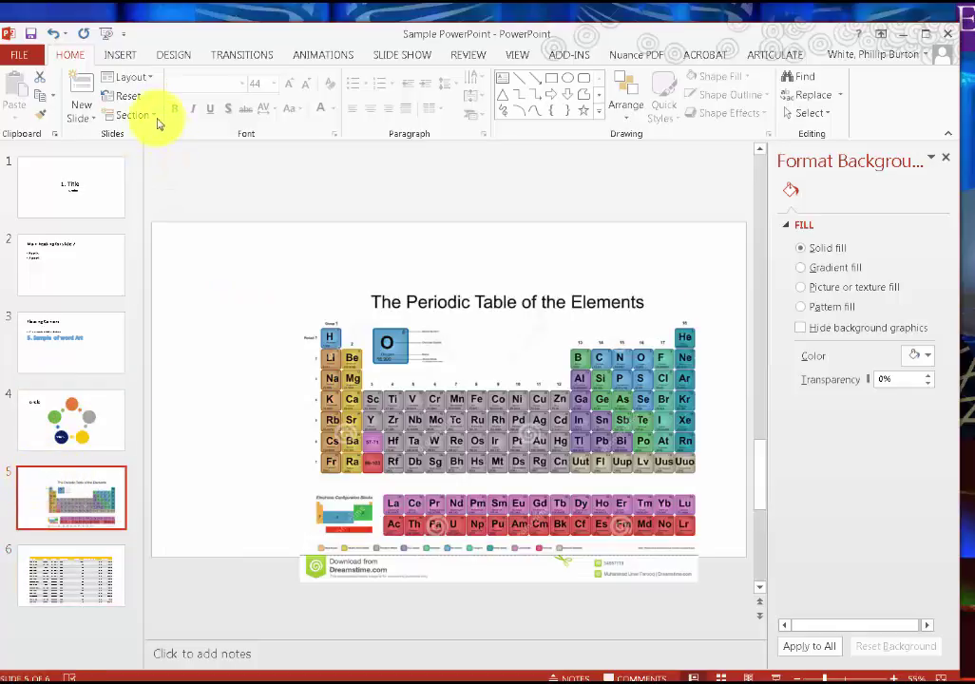
left_click(151, 80)
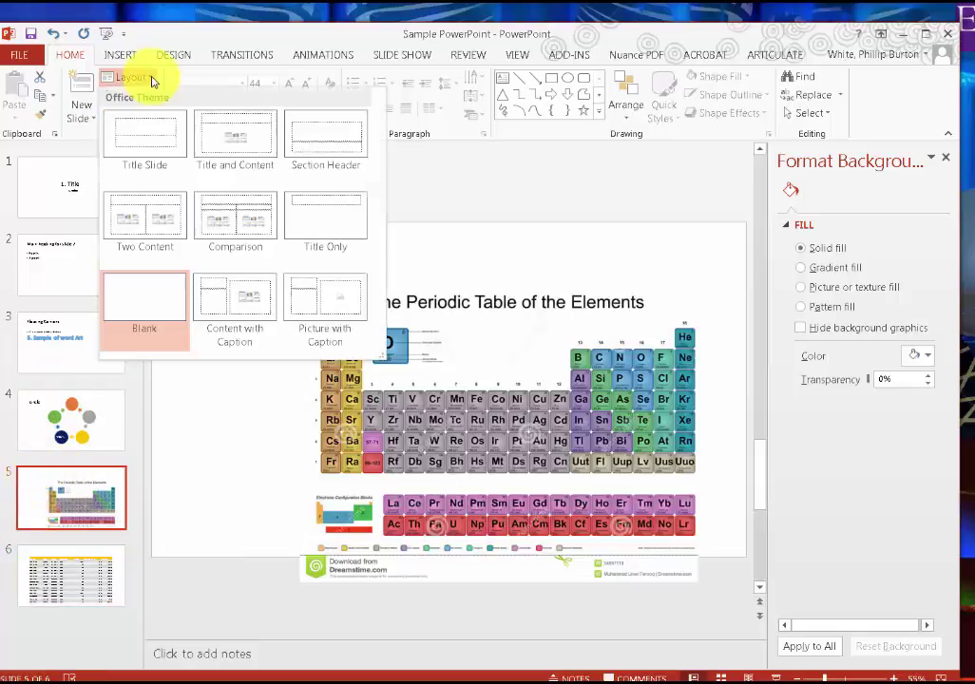
left_click(321, 208)
left_click(228, 271)
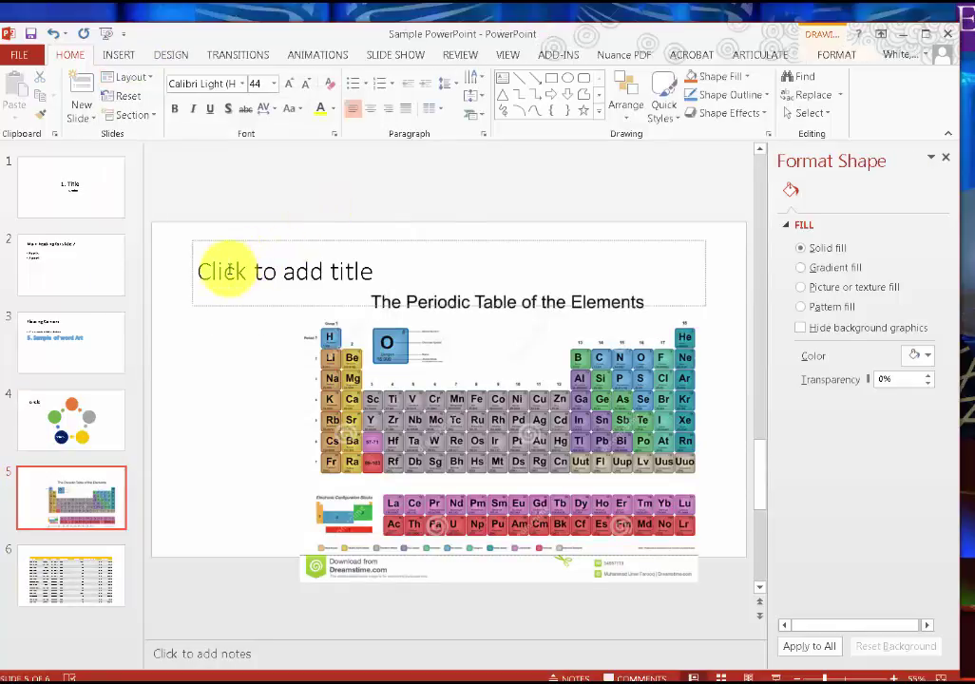
type("Periodic Table")
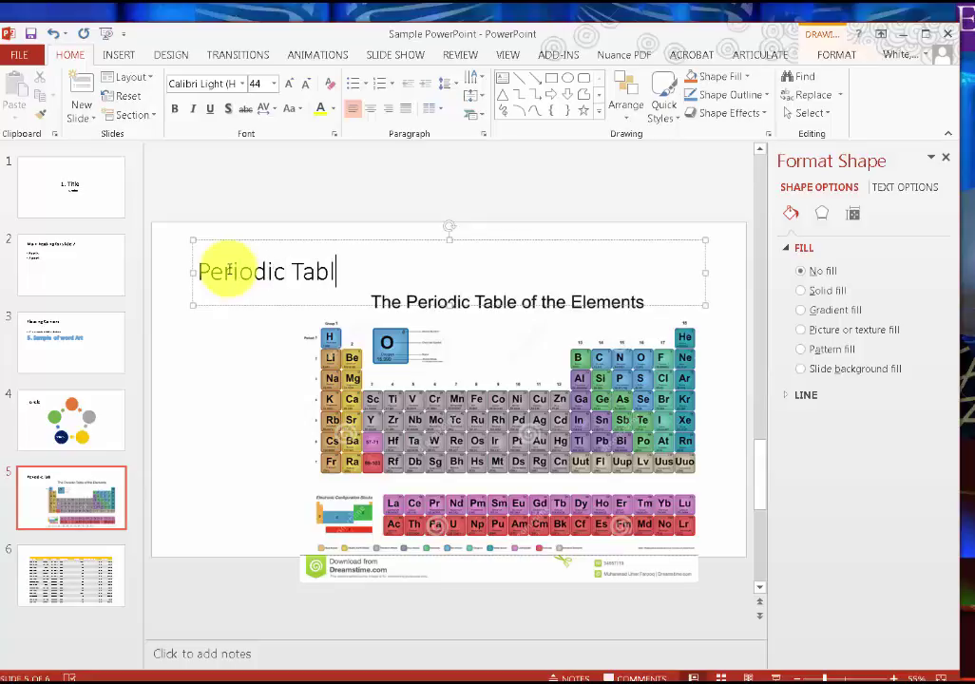
left_click(76, 554)
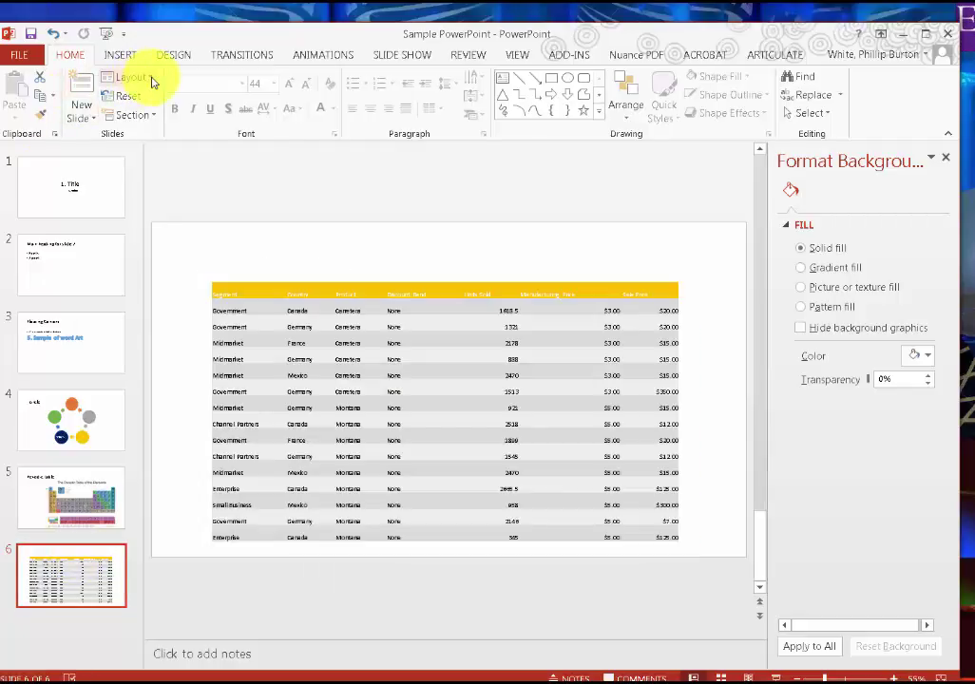
Step: Switch slide 6 to Title Only layout titled 'Excel Spreadsheet', then go to slide 3
left_click(150, 81)
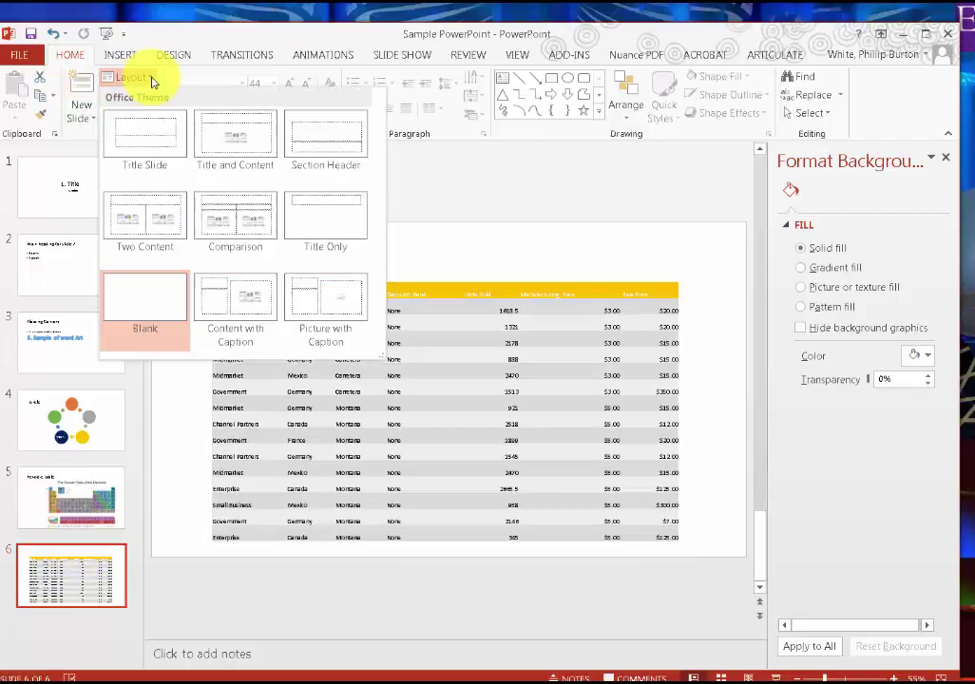
left_click(335, 207)
left_click(247, 262)
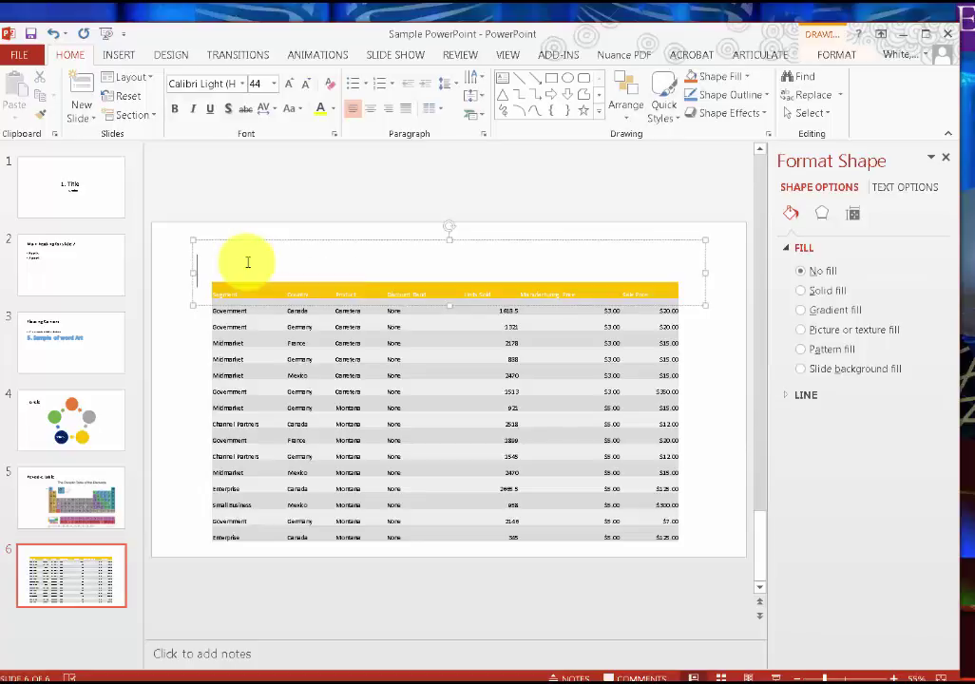
type("Excel Spreadsheet")
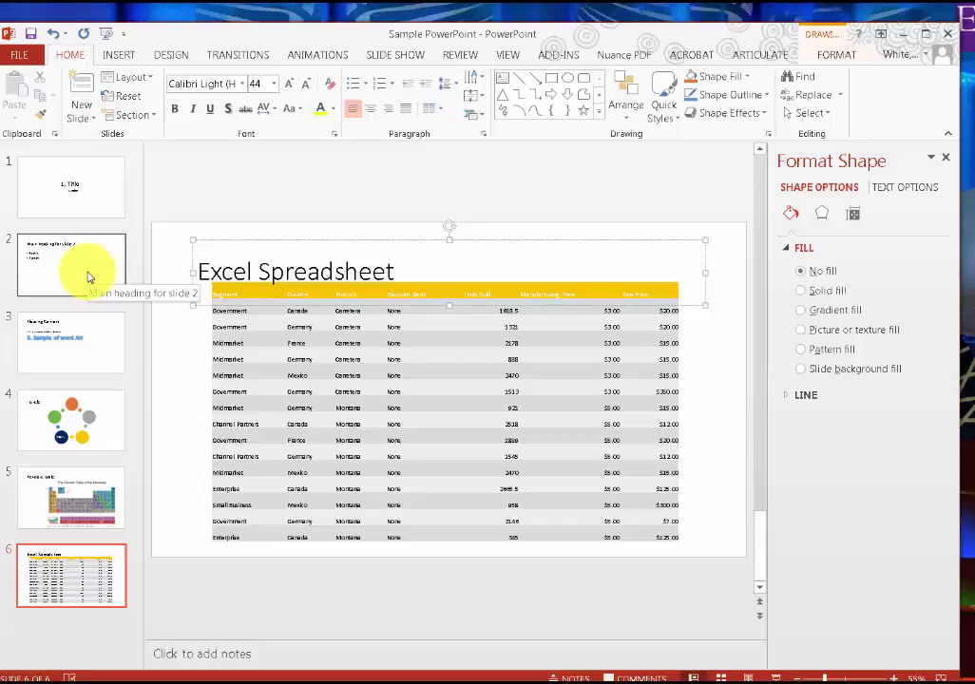
left_click(88, 329)
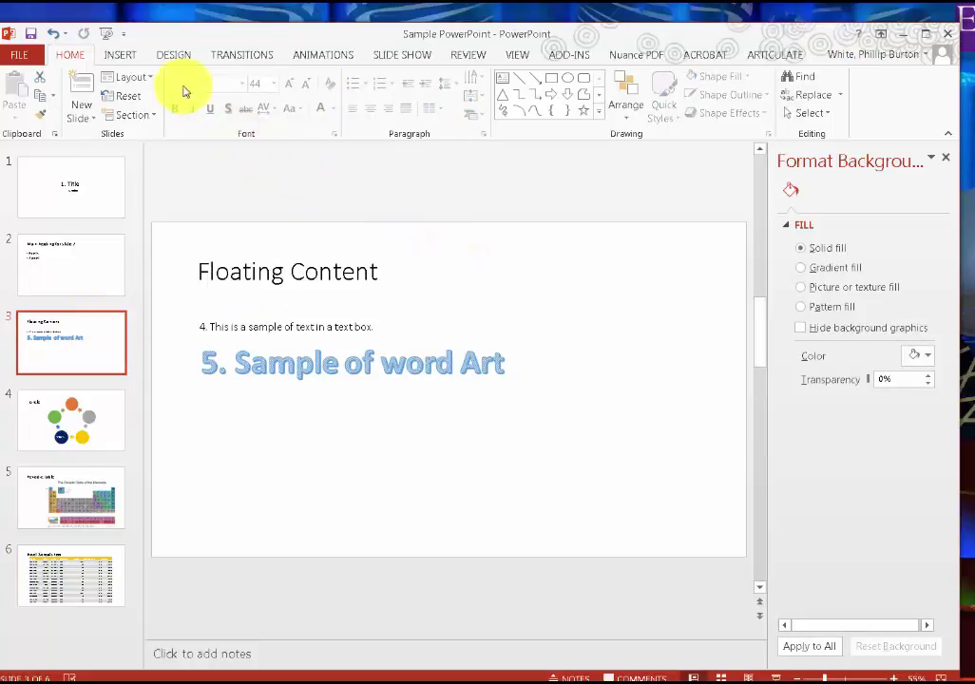
Step: Preview the purple theme, then apply the teal Design theme to all slides
left_click(171, 56)
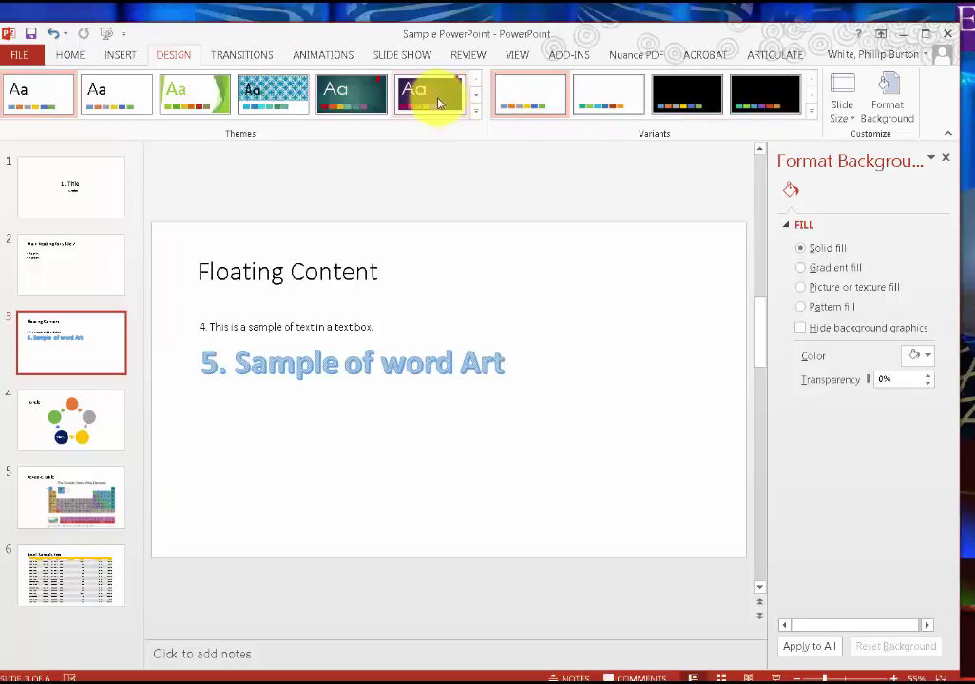
left_click(437, 103)
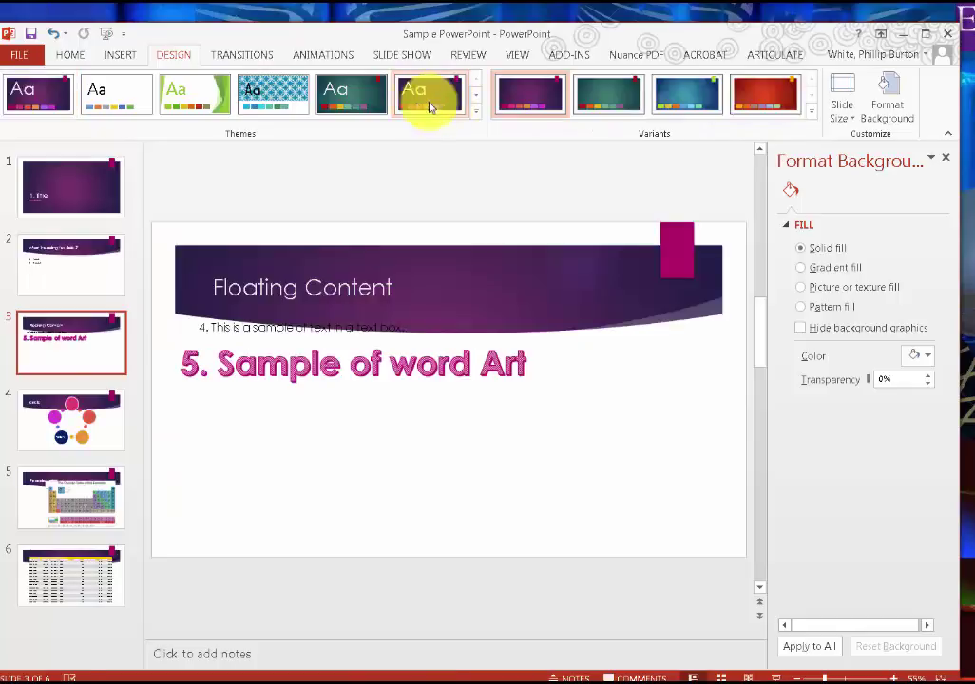
left_click(328, 95)
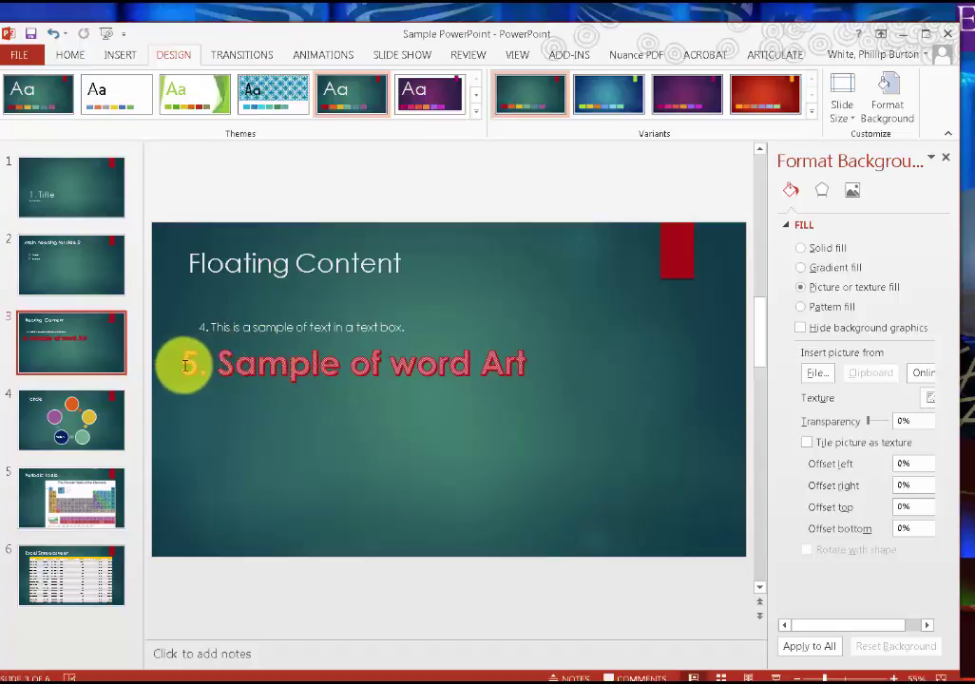
left_click_drag(186, 366, 522, 371)
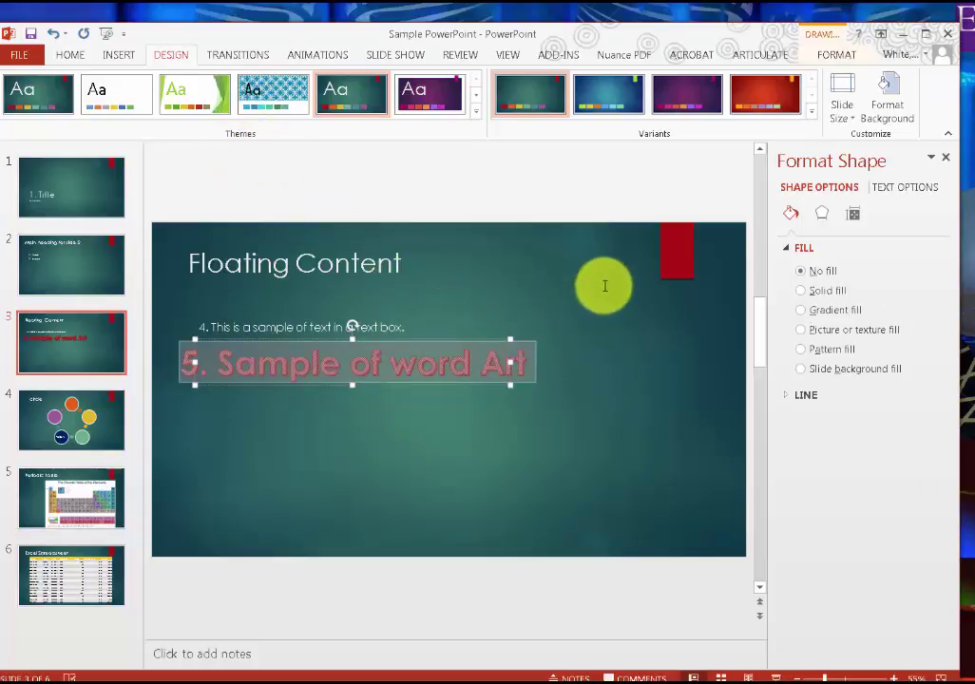
Step: Give the '5. Sample of word Art' WordArt the plain first style, then select 'This is' in the text box
left_click(826, 40)
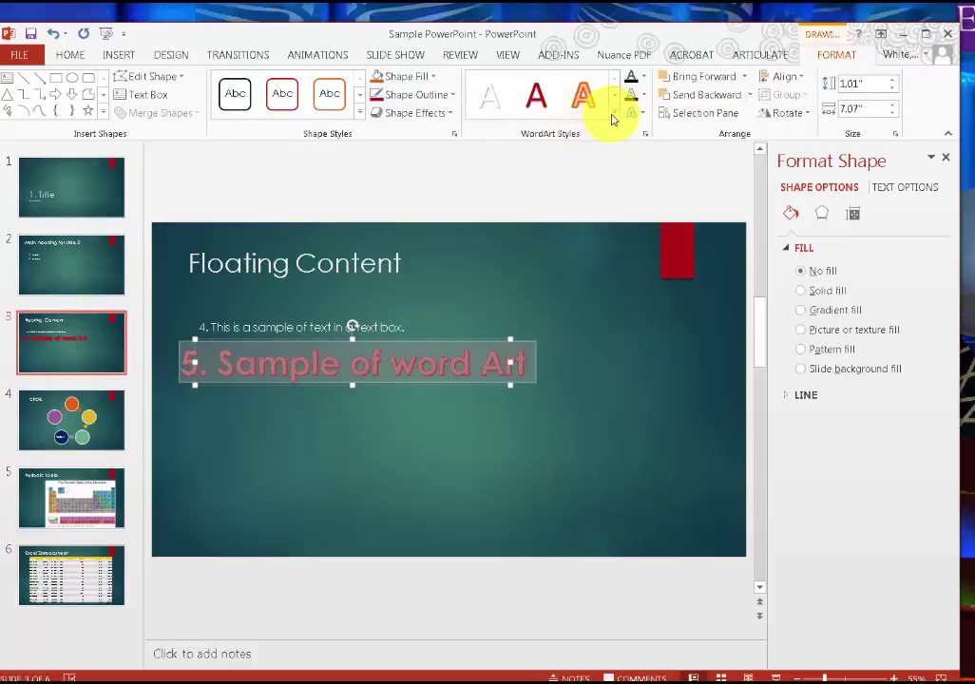
left_click(491, 105)
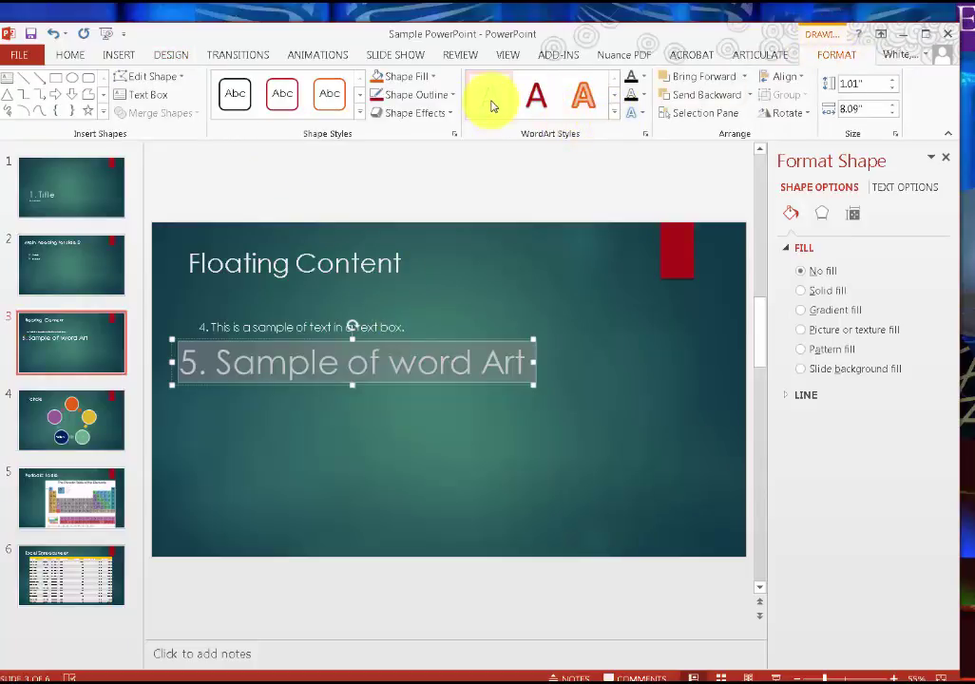
left_click(323, 443)
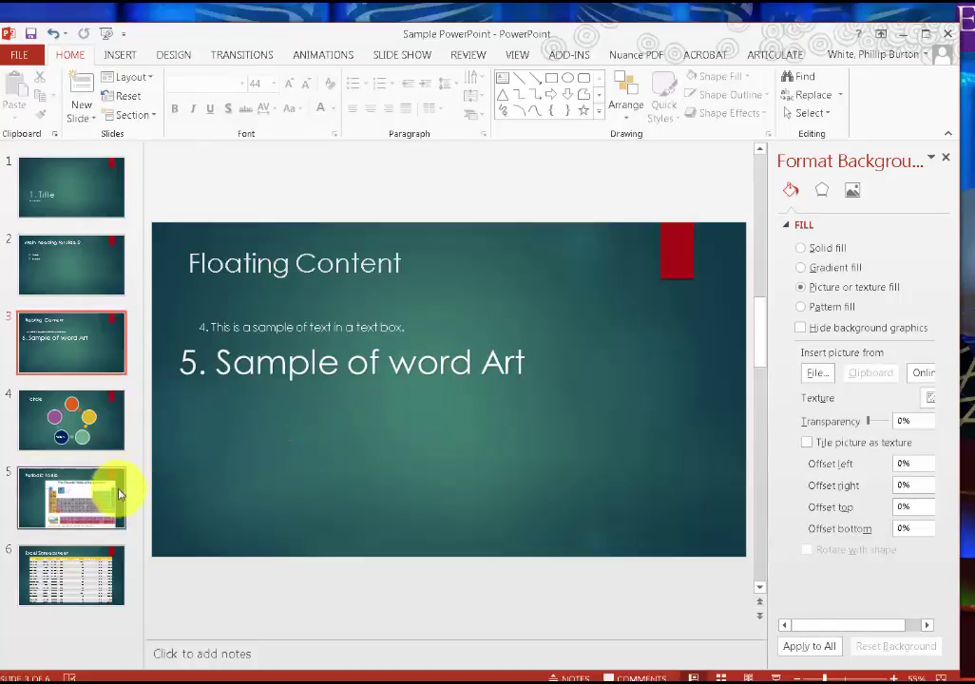
left_click(243, 327)
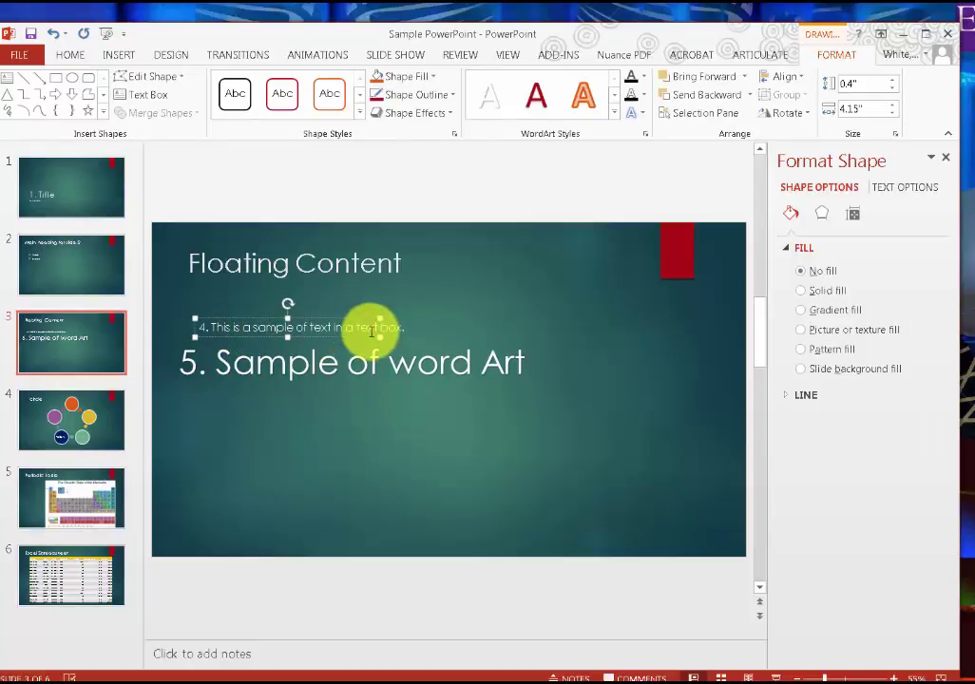
left_click(211, 329, "shift")
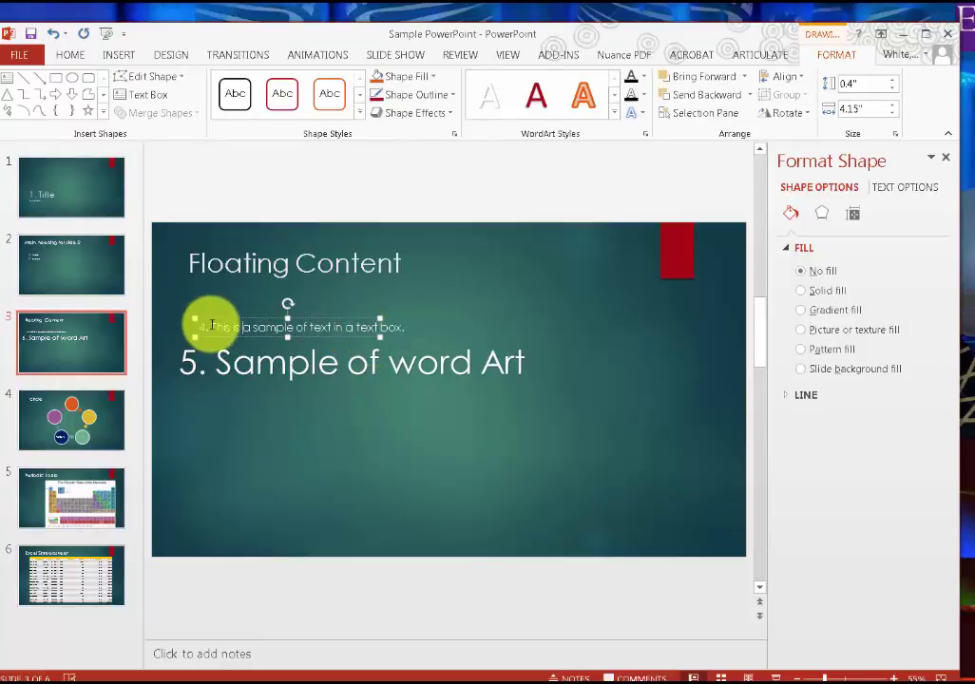